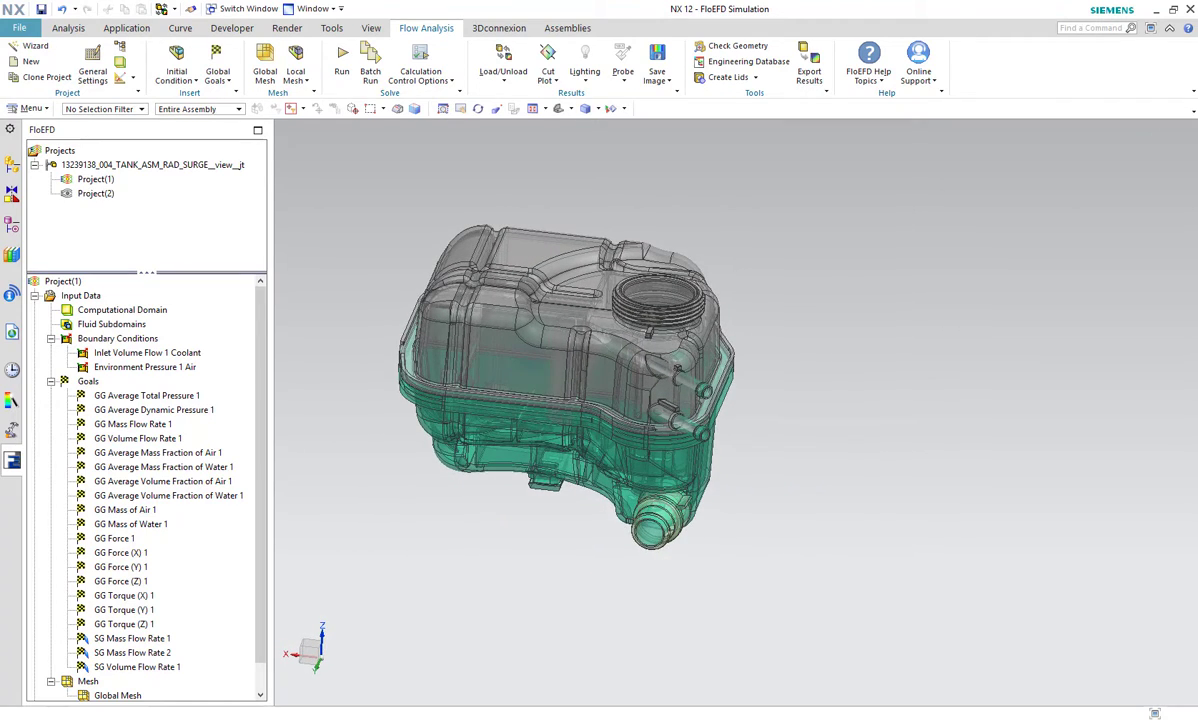
Run the geometry check, confirm 0.001761 m^3 fluid volume, and close the Check Geometry dialog.
left_click(745, 48)
left_click(275, 392)
left_click(280, 416)
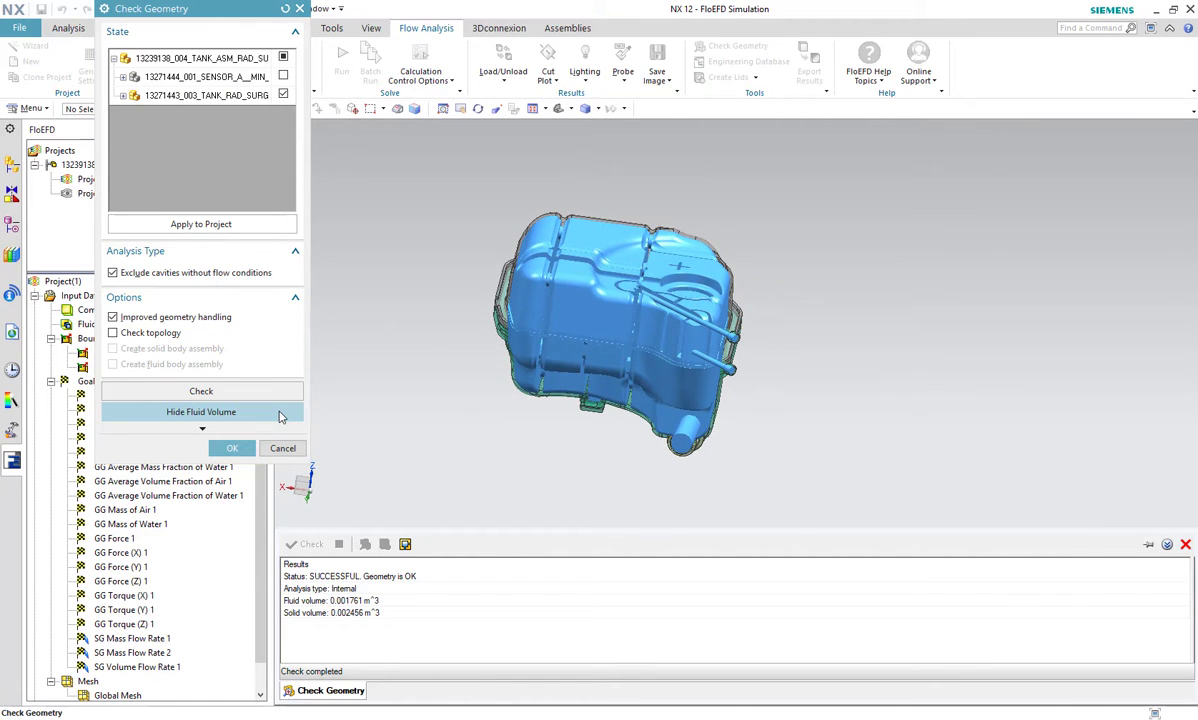
left_click(299, 8)
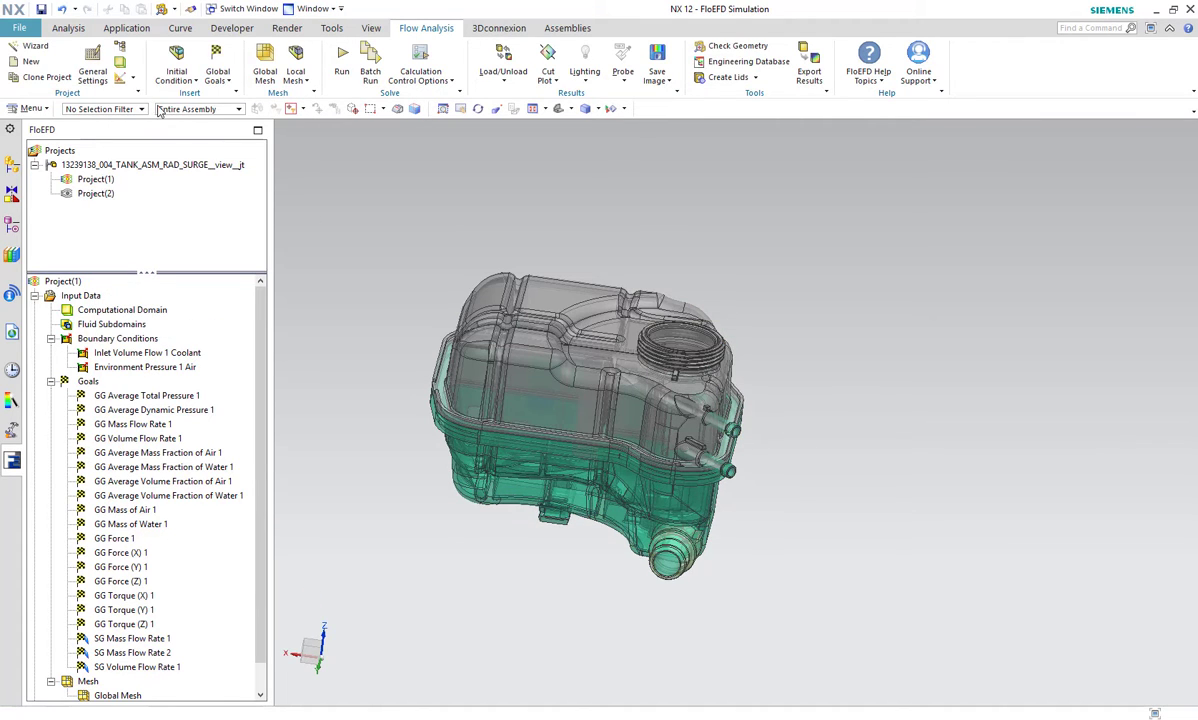
left_click(104, 82)
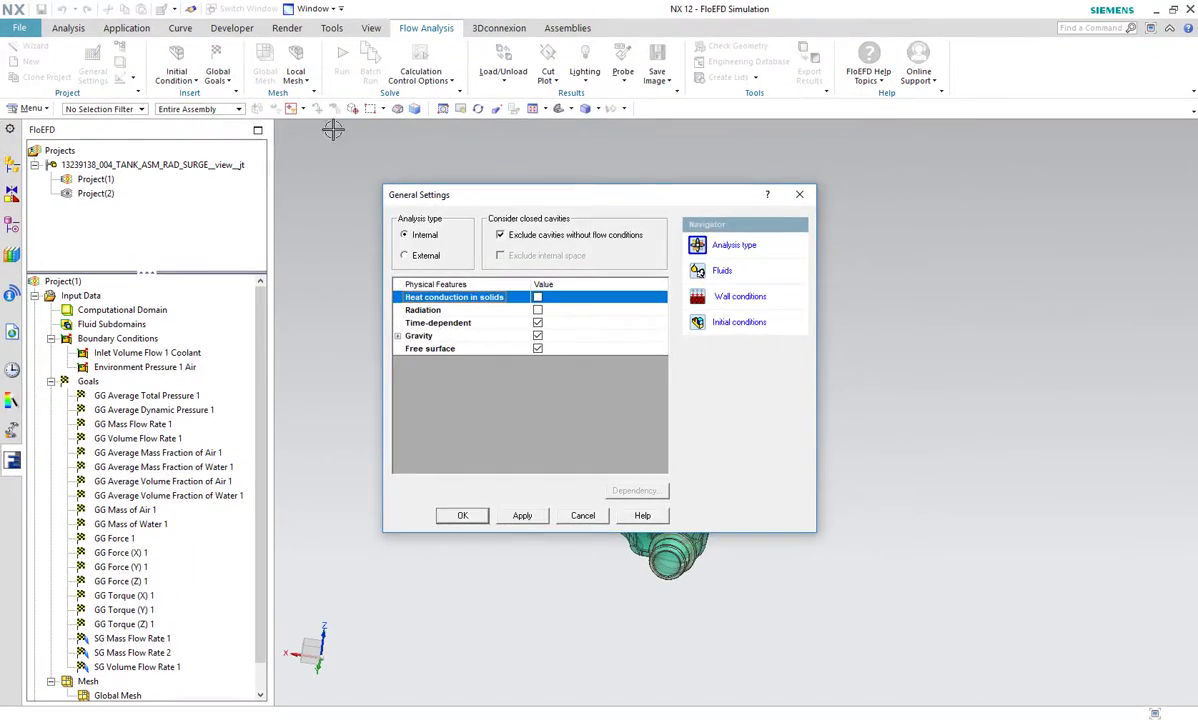
left_click(1000, 29)
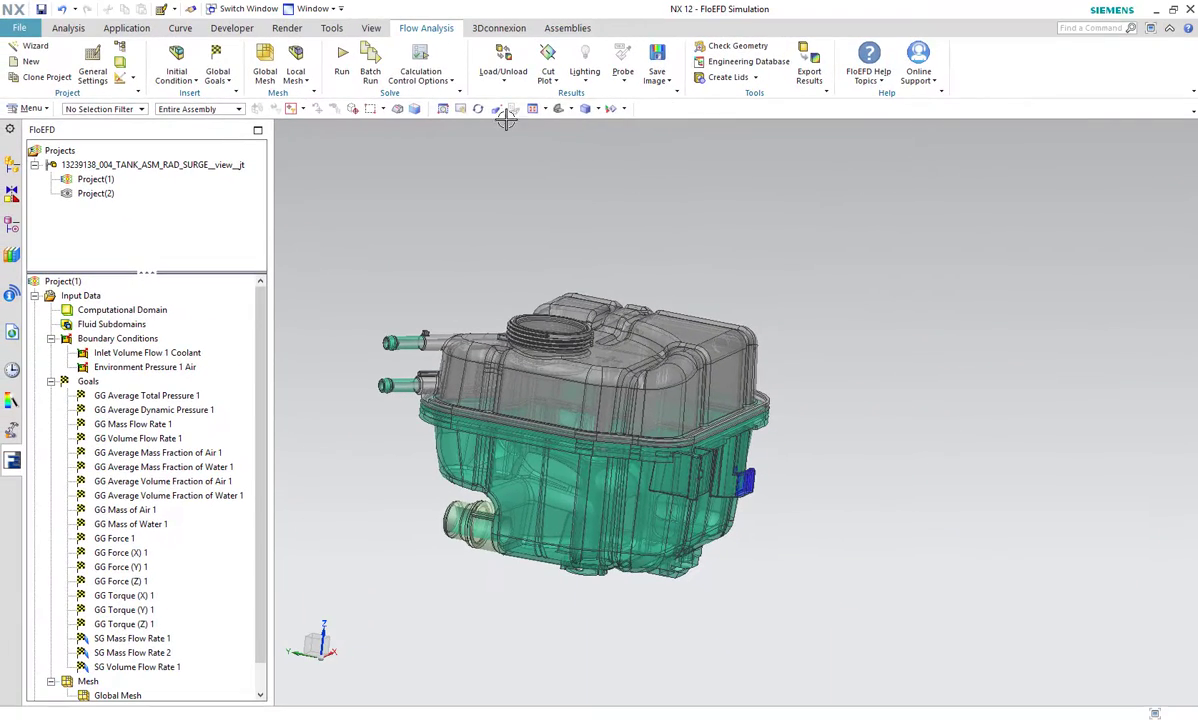
left_click(432, 88)
left_click(432, 100)
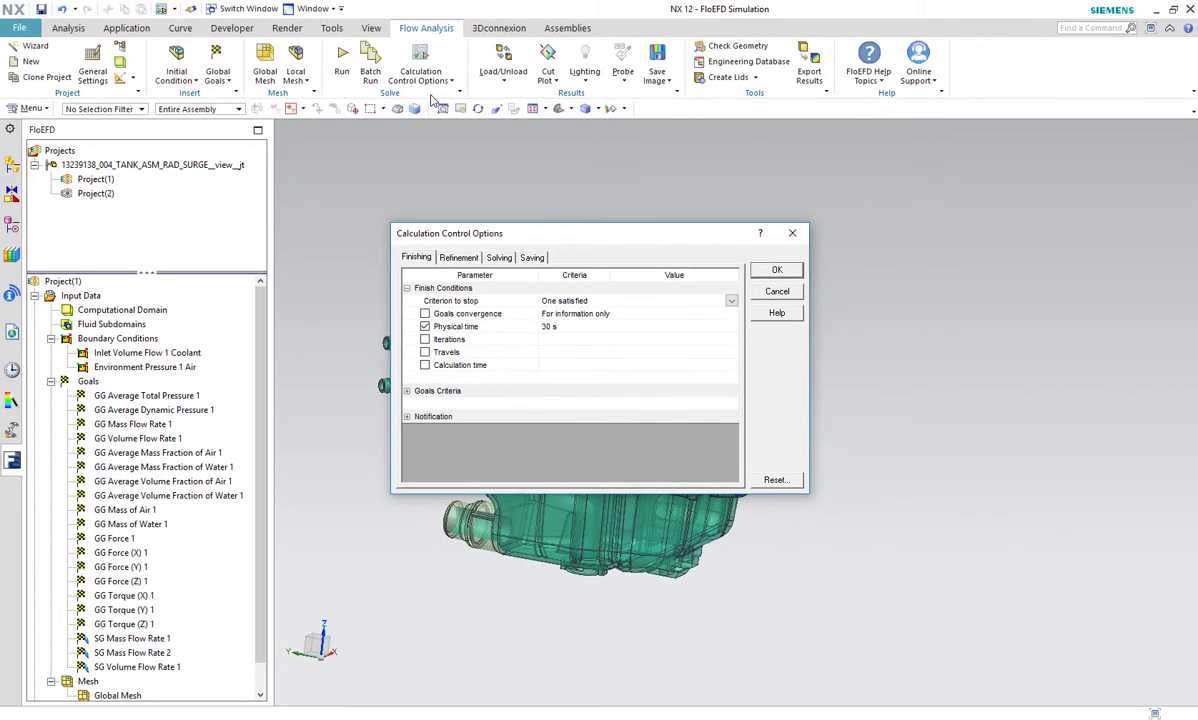
left_click(793, 233)
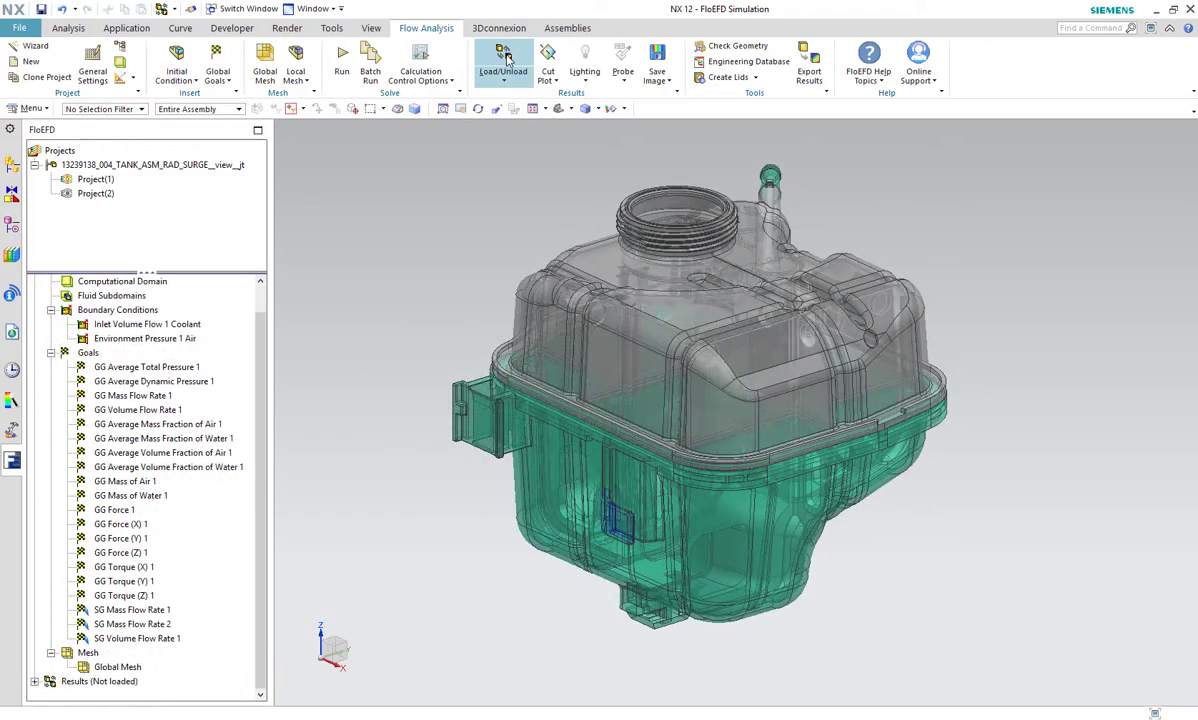
Load the filling results, show Cut Plot 1 of water mass fraction, and step through transient results to 30 s.
left_click(503, 62)
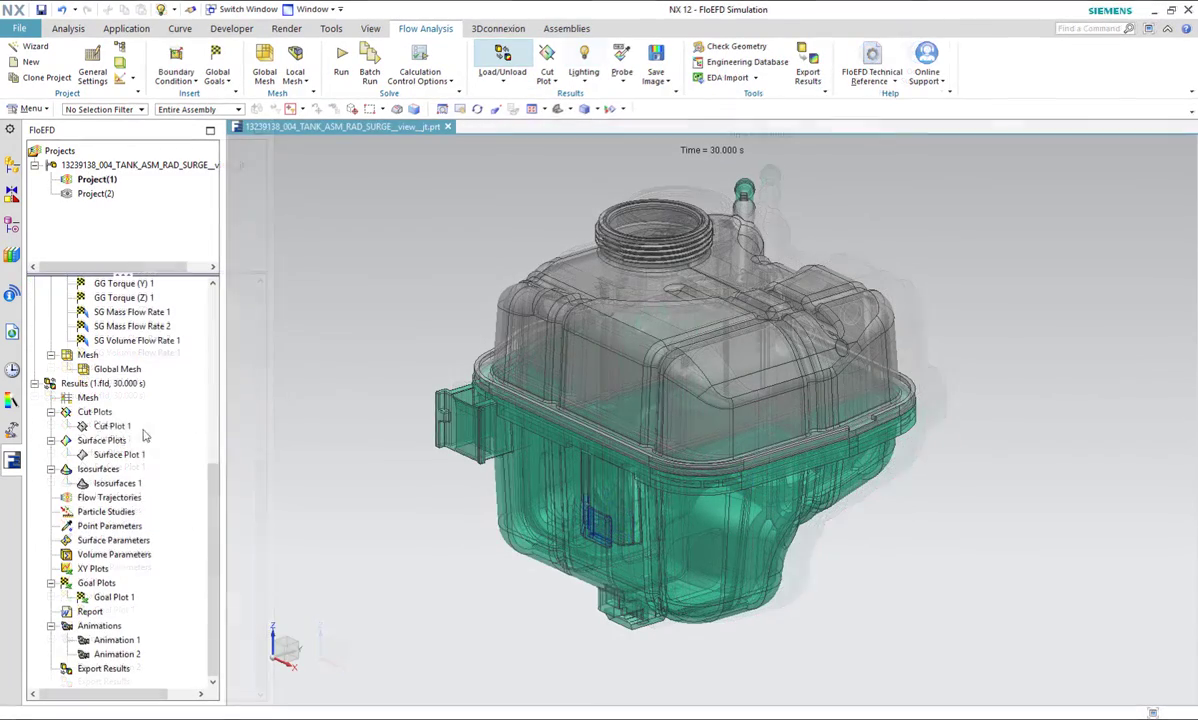
right_click(130, 428)
left_click(180, 548)
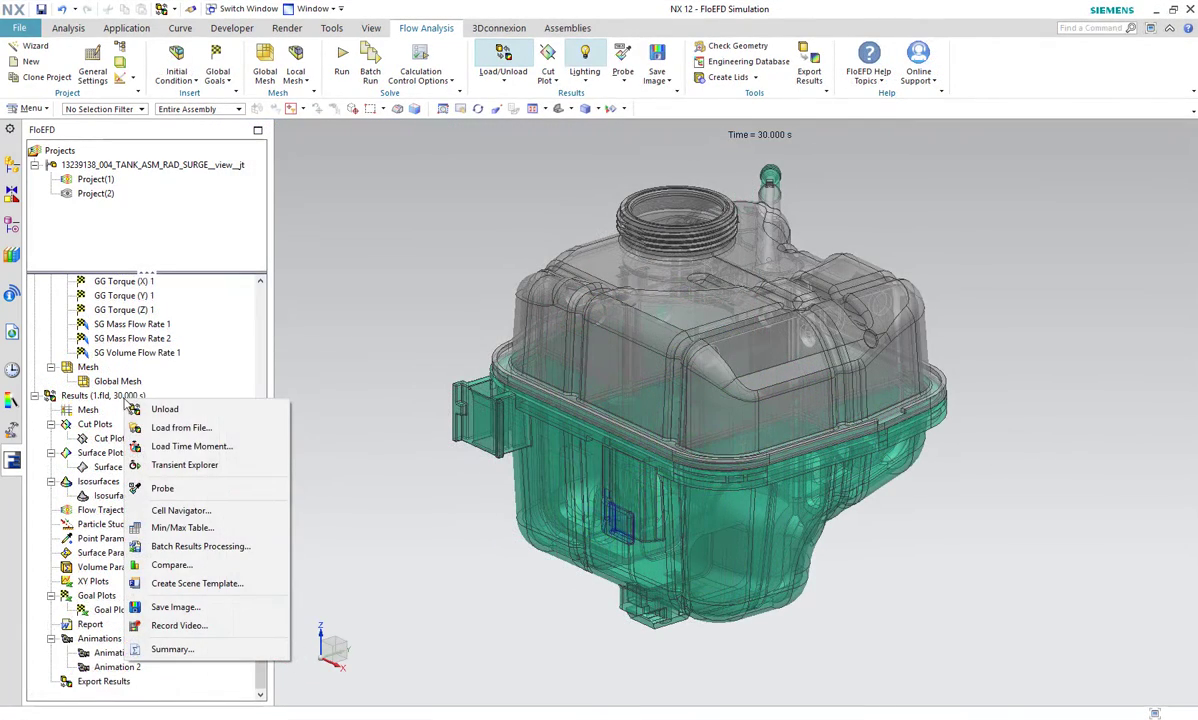
left_click(166, 466)
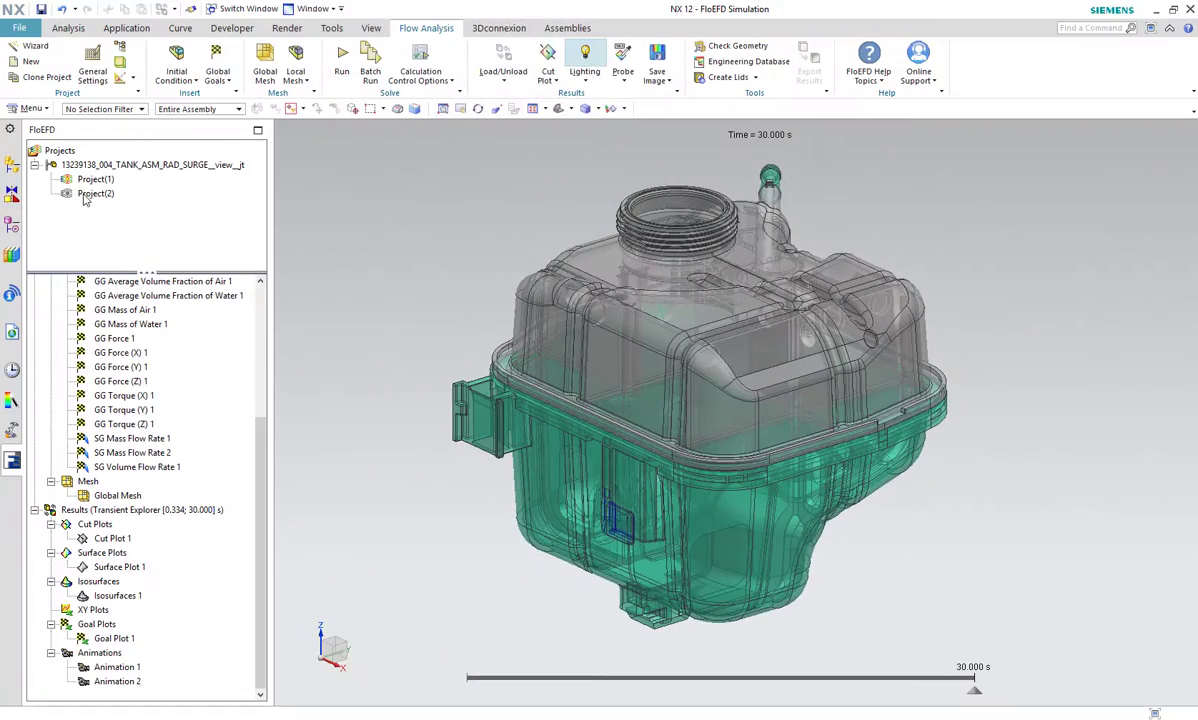
Activate Project(2) and review its periodic tabular gravity X and Y time tables in General Settings.
right_click(87, 196)
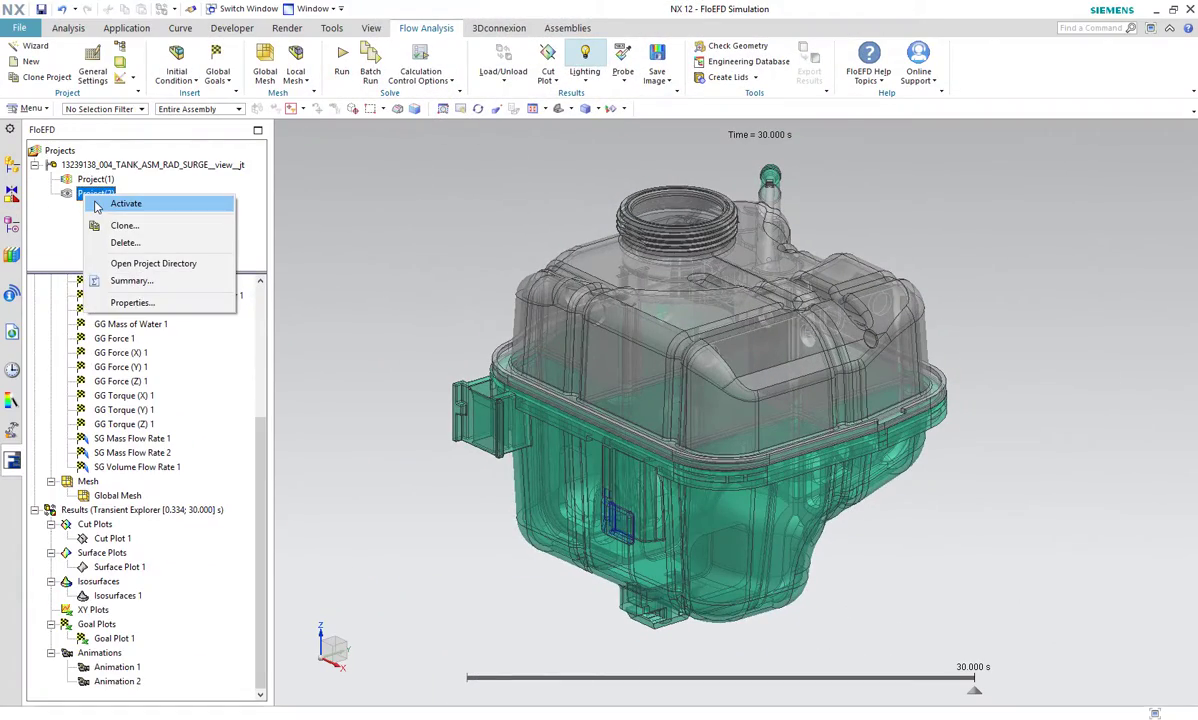
left_click(125, 204)
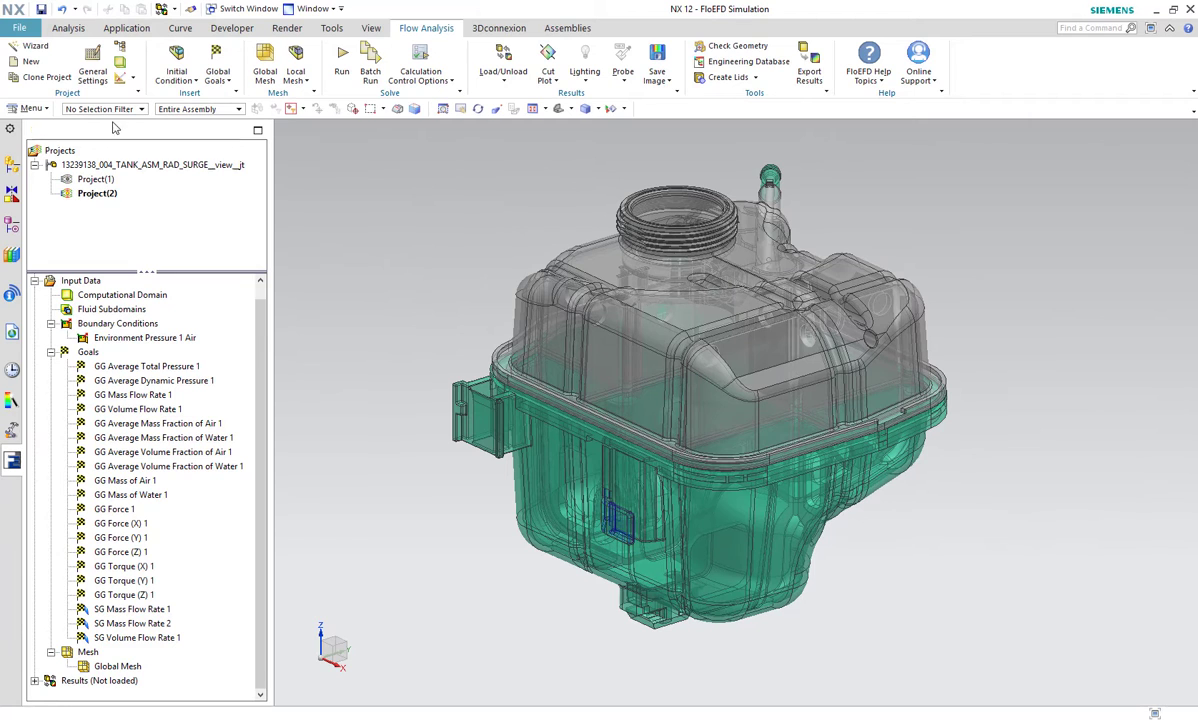
left_click(94, 65)
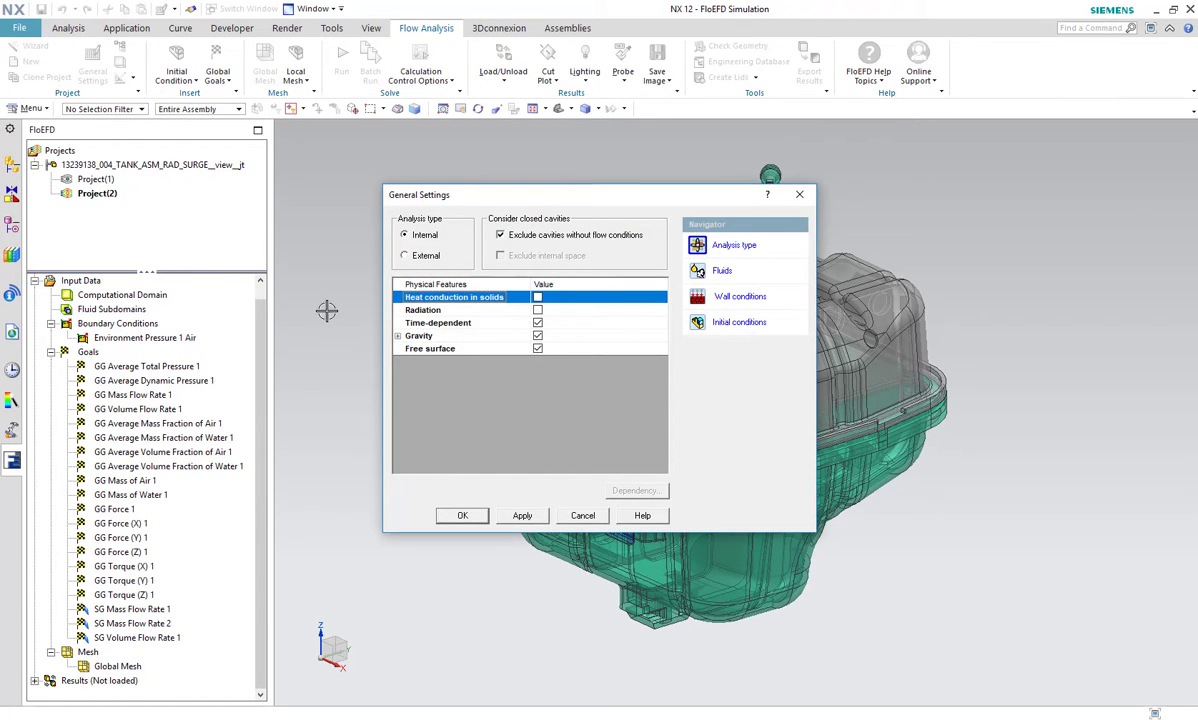
left_click(398, 337)
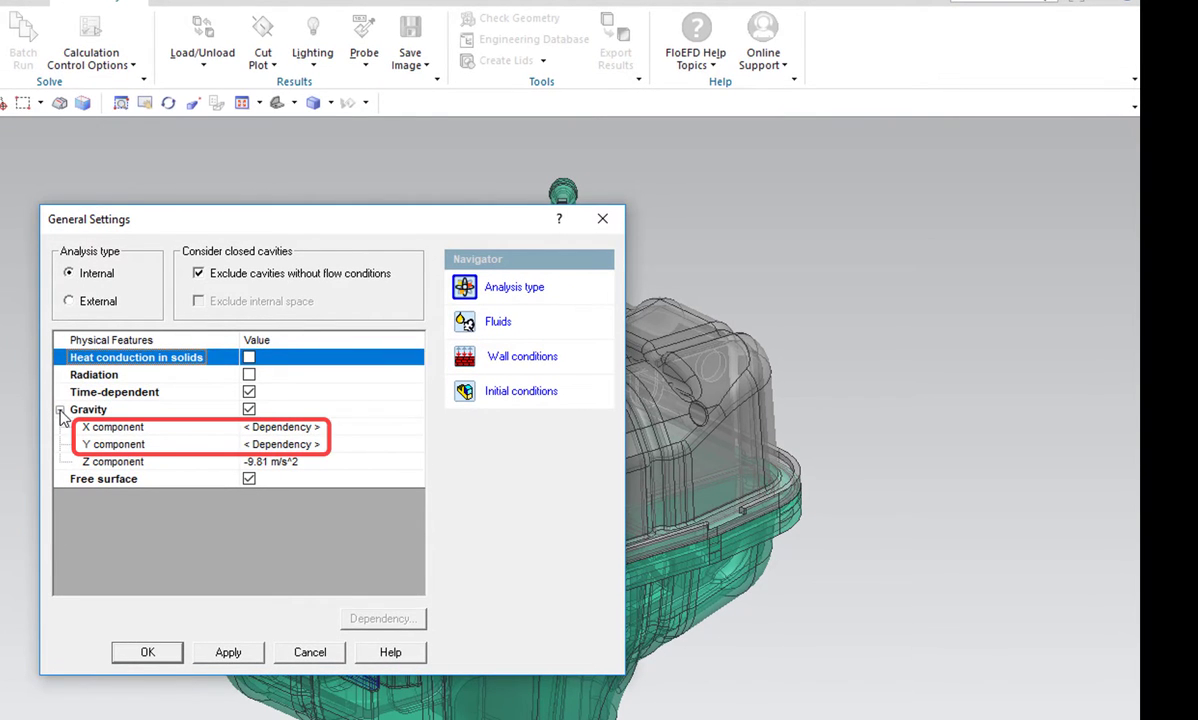
left_click(150, 427)
left_click(408, 622)
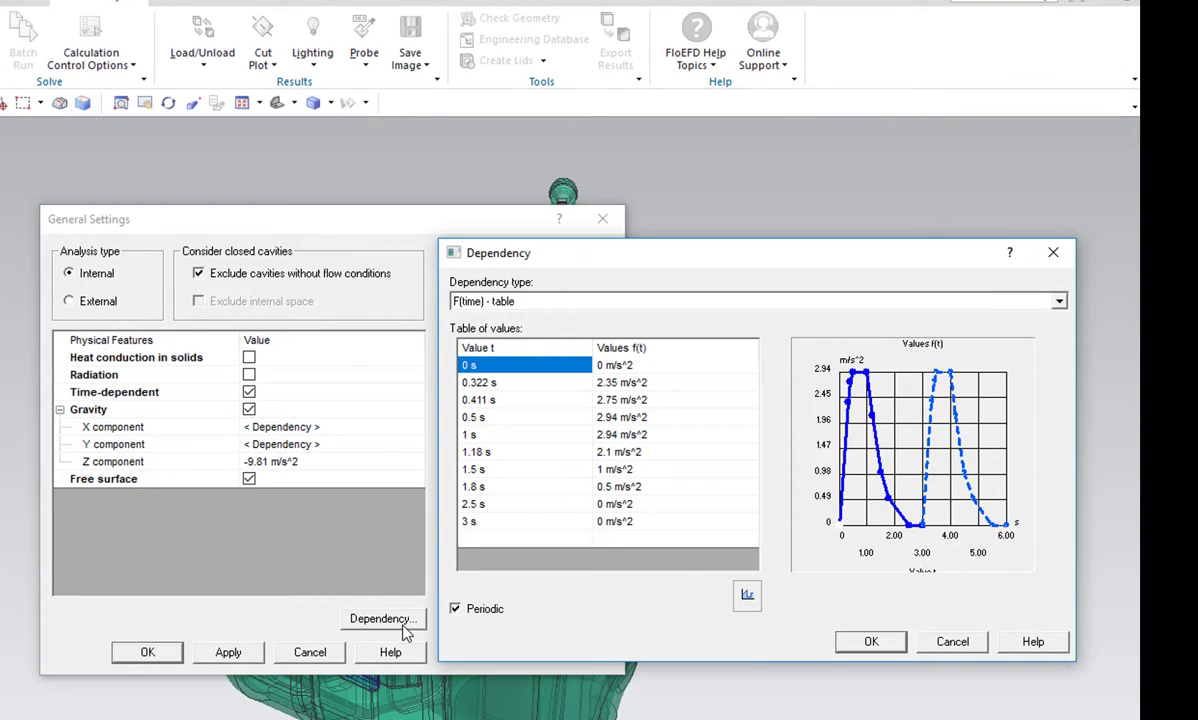
left_click(1053, 252)
left_click(160, 444)
left_click(385, 618)
left_click(1061, 239)
Check the initial water height table (water up to 745.38 mm), then load Project(2)'s results.
left_click(515, 392)
left_click(56, 468)
left_click(348, 485)
left_click(385, 618)
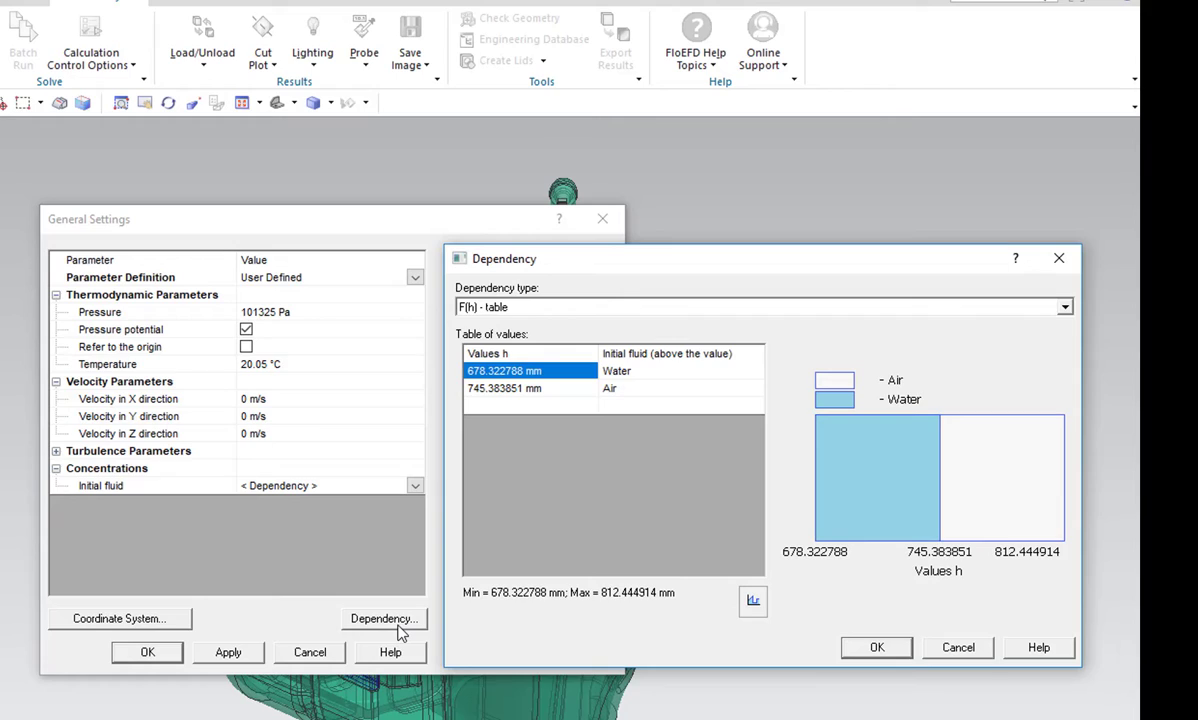
left_click(1062, 258)
left_click(603, 218)
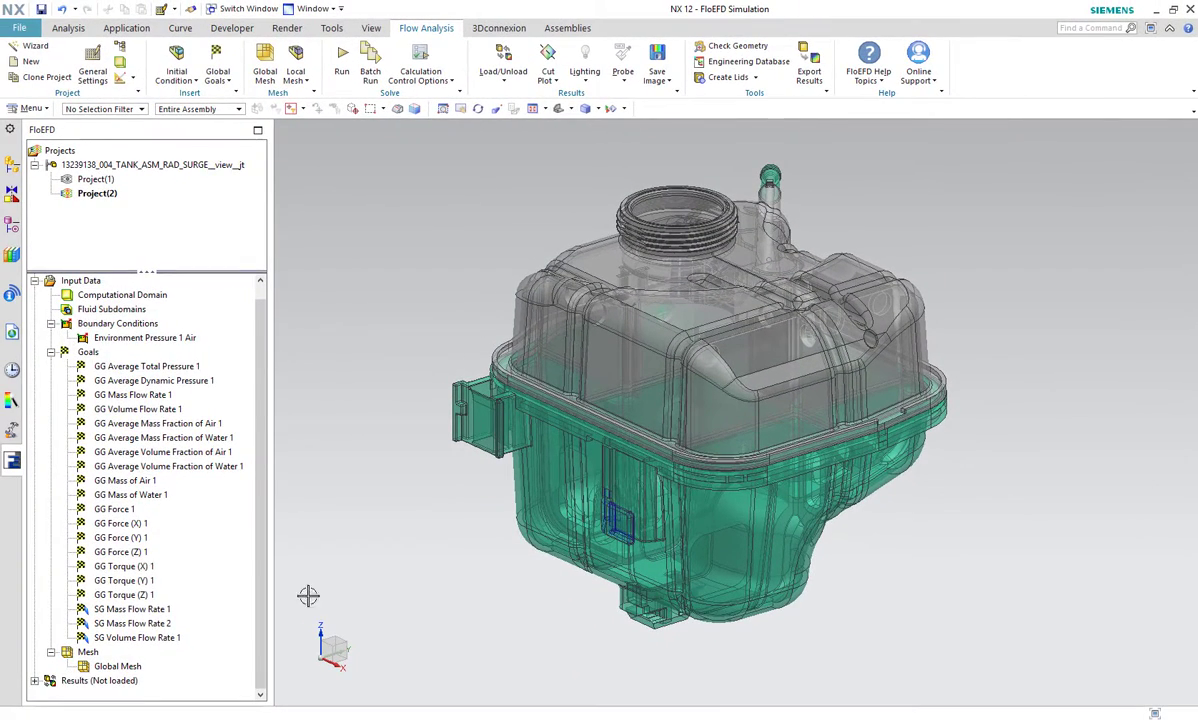
right_click(122, 640)
left_click(182, 510)
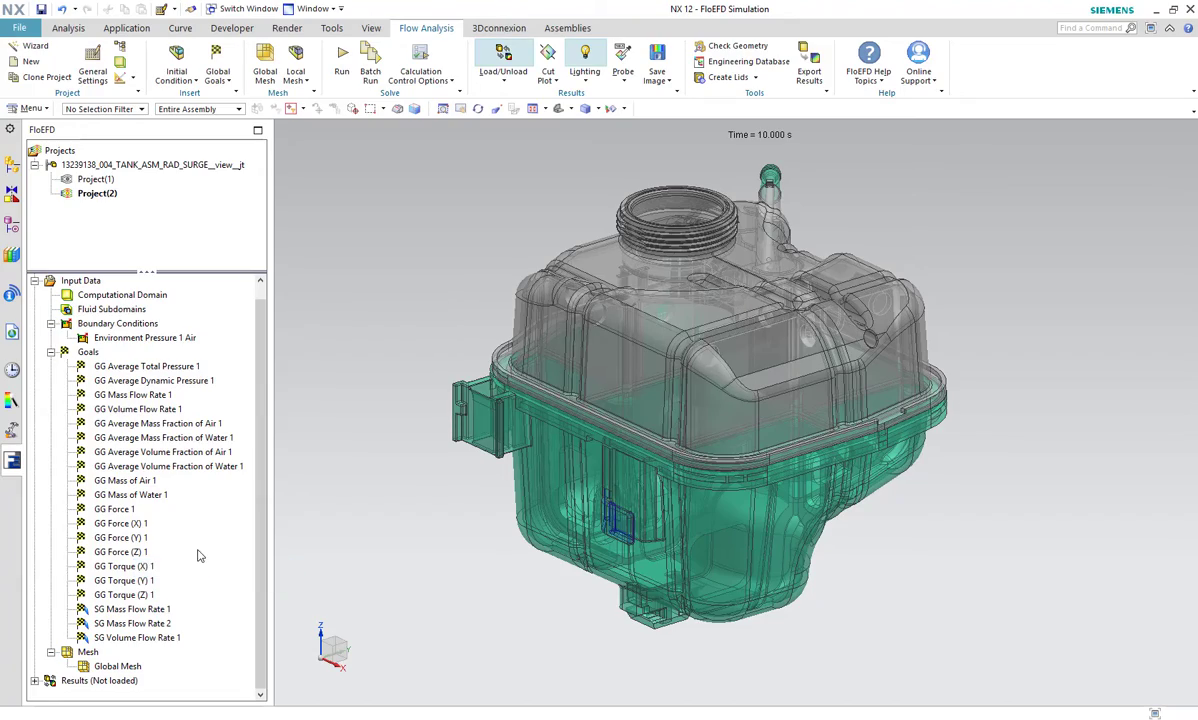